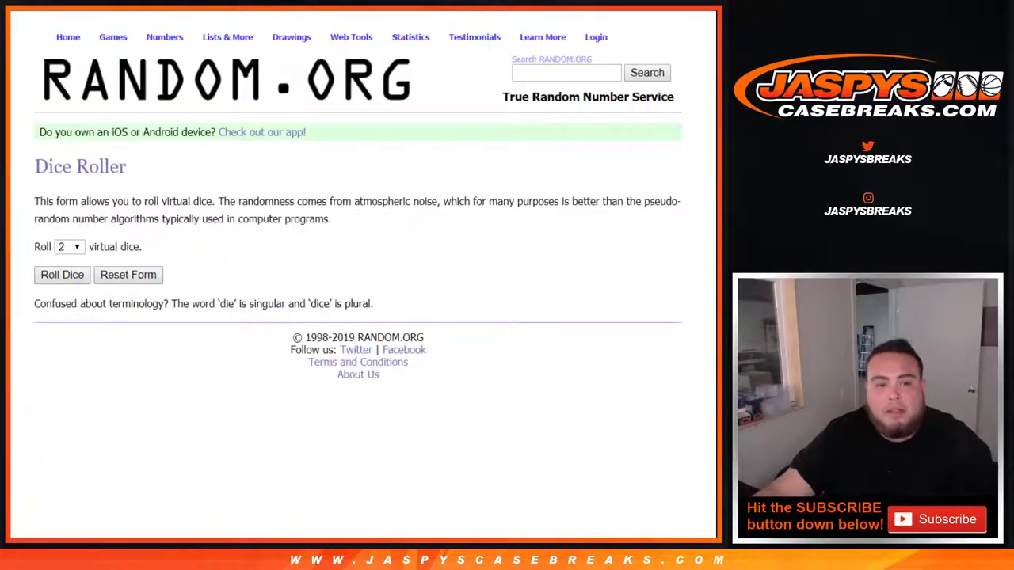
Roll two dice on RANDOM.ORG's Dice Roller, getting 4 and 4 for a total of 8.
left_click(62, 274)
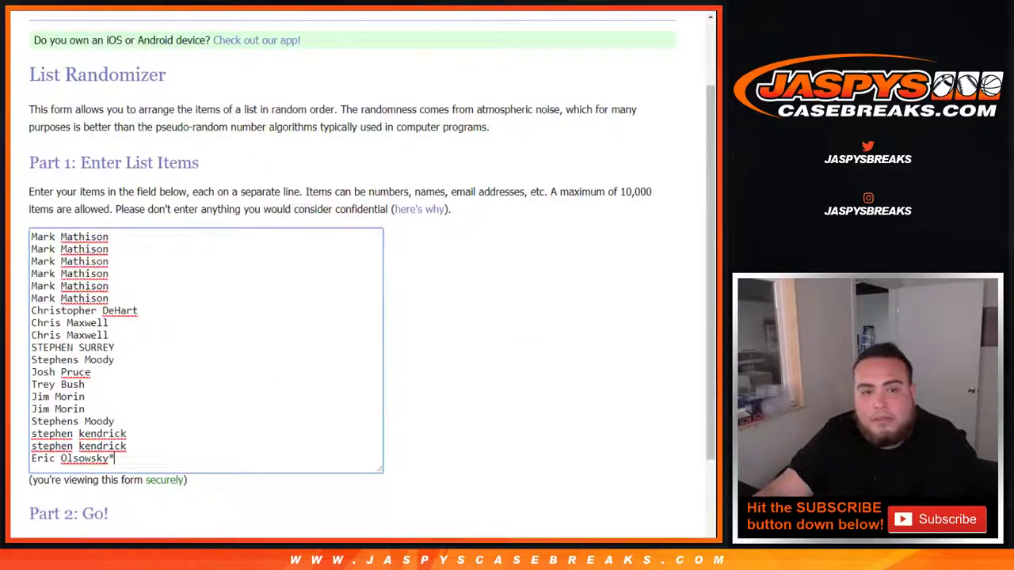
Randomize the 19-name list and reshuffle it until it has been shuffled four times.
scroll(356, 277, "down", 3)
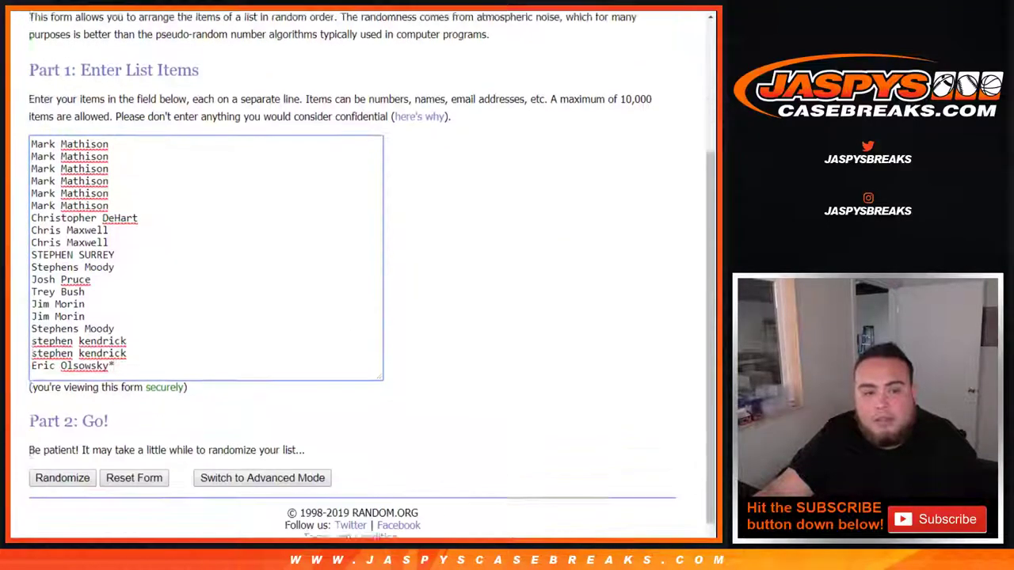
left_click(62, 453)
scroll(55, 453, "down", 2)
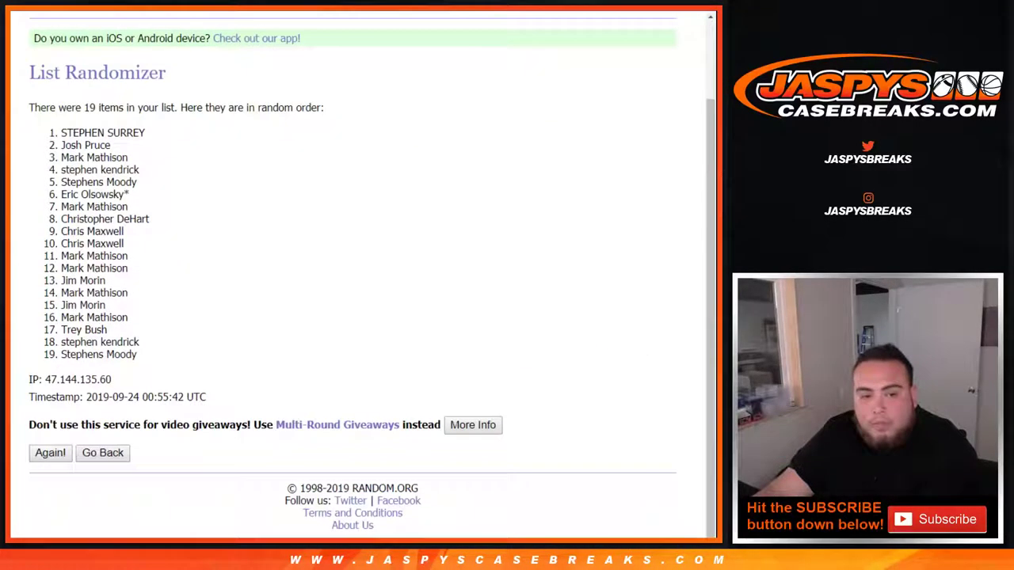
left_click(50, 452)
scroll(357, 277, "down", 3)
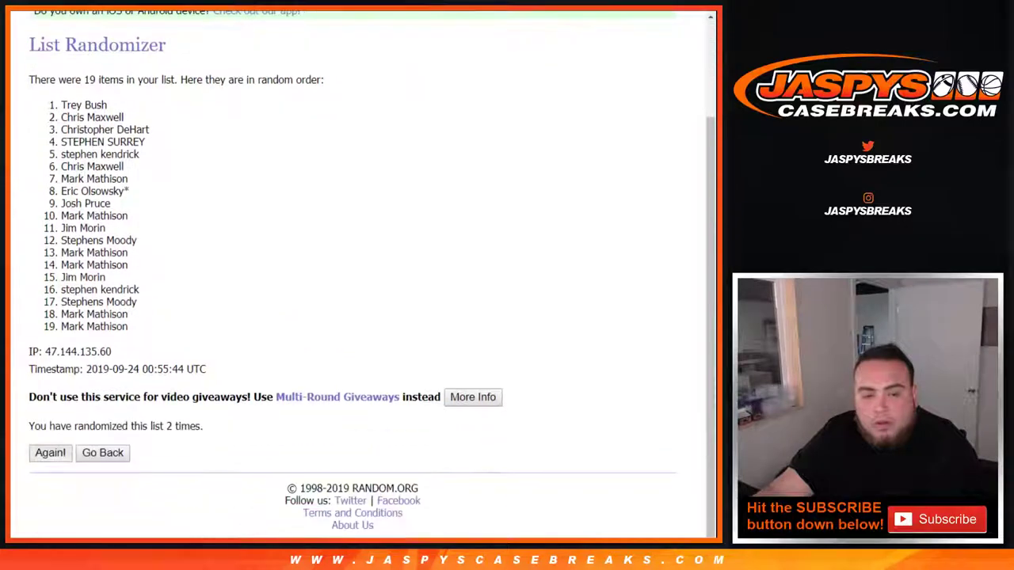
left_click(50, 450)
scroll(50, 452, "down", 2)
left_click(50, 452)
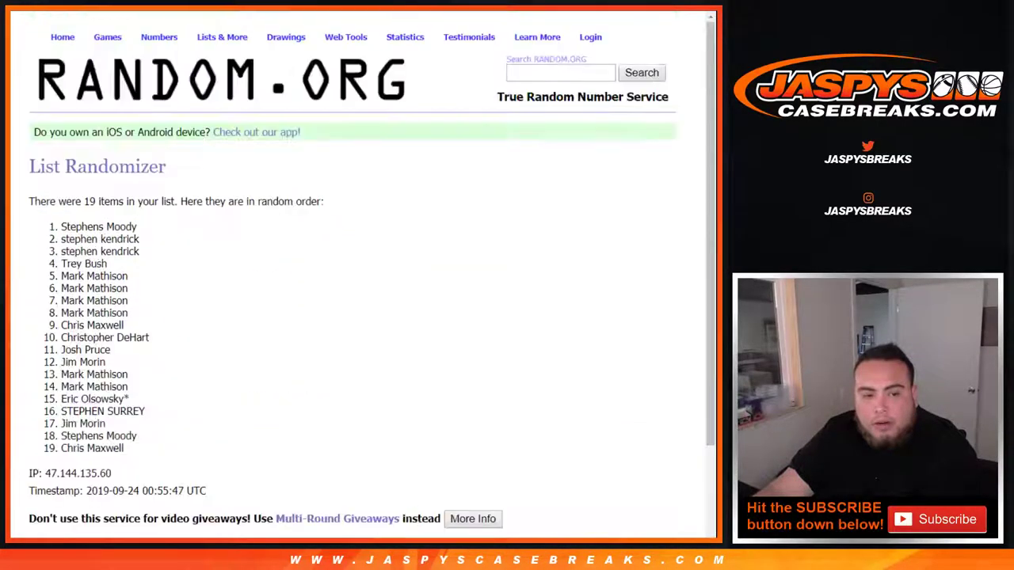
Reshuffle the names four more times until the counter reads 8 times.
scroll(50, 453, "down", 2)
left_click(50, 452)
scroll(50, 452, "down", 2)
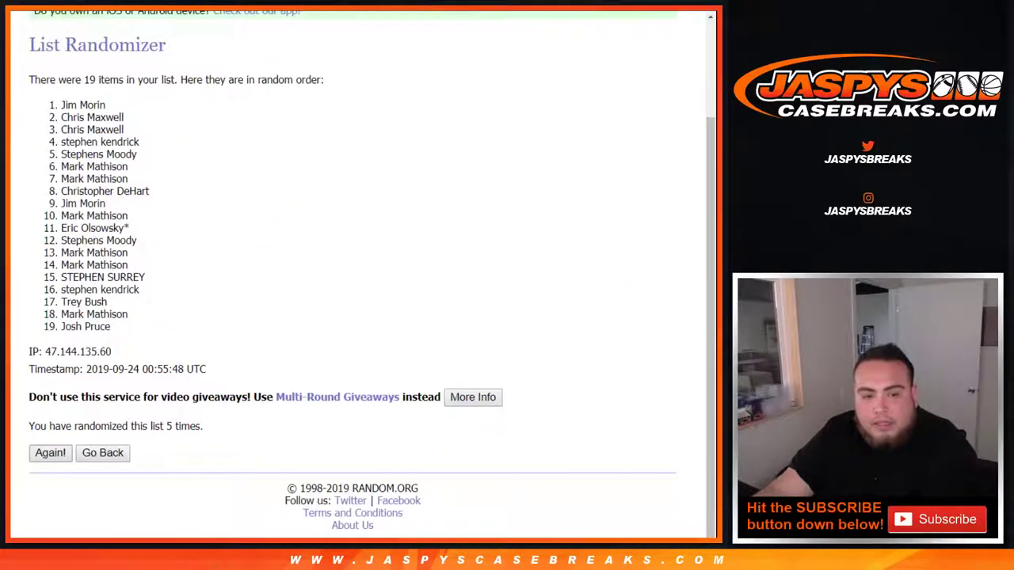
left_click(50, 453)
left_click(50, 452)
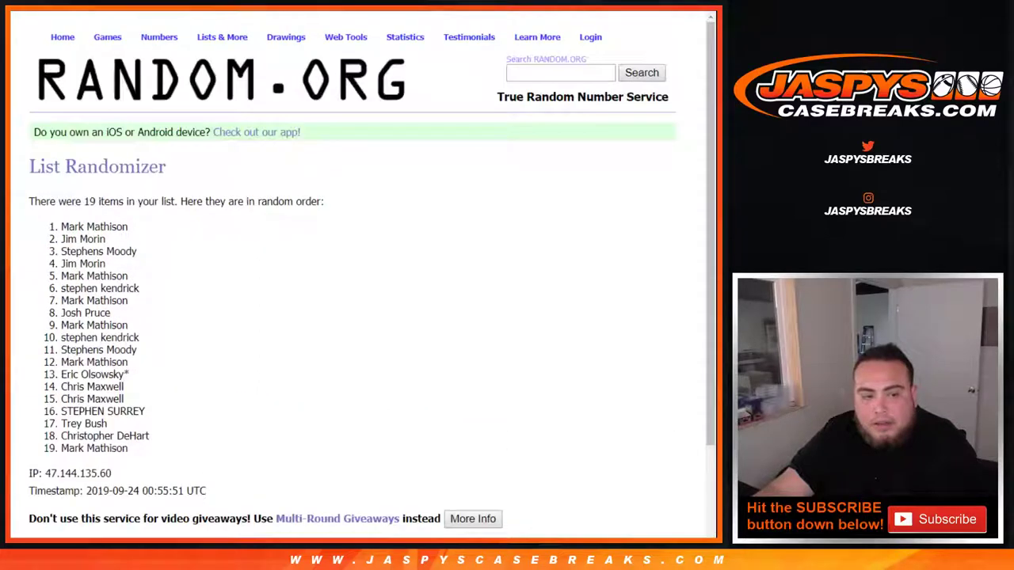
scroll(50, 453, "down", 2)
left_click(50, 452)
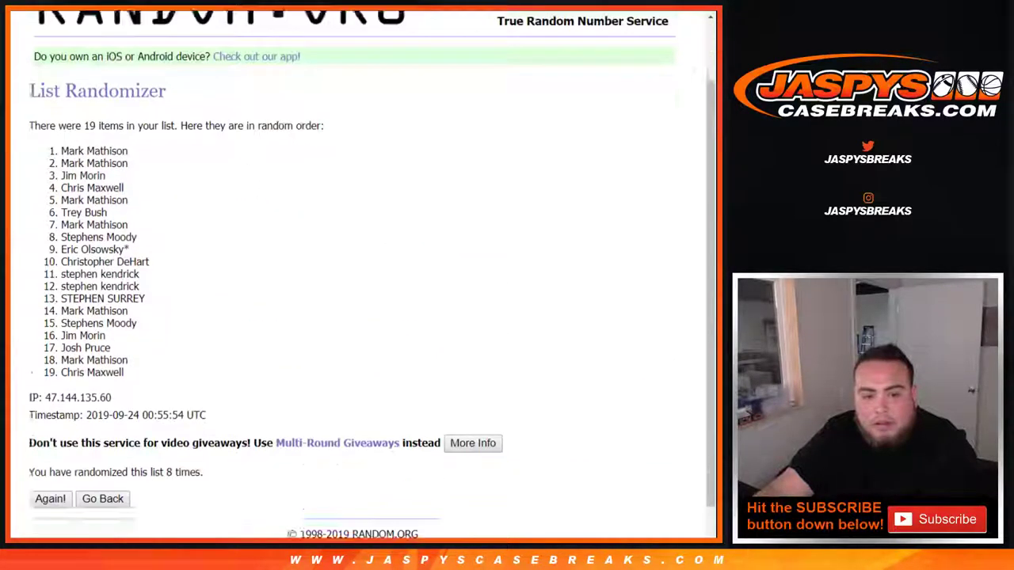
scroll(353, 277, "down", 2)
left_click_drag(164, 426, 202, 427)
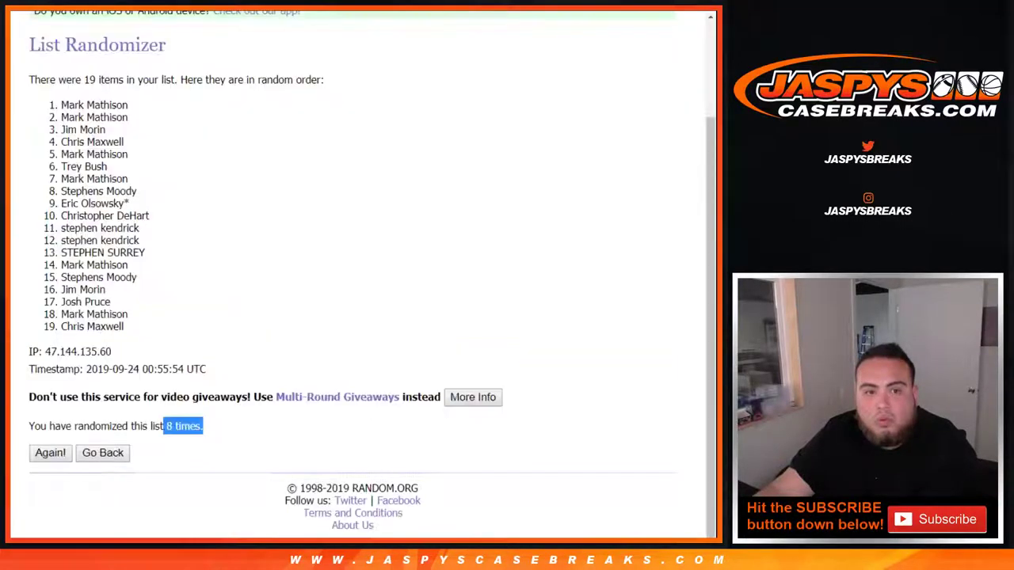
Select and copy all 19 shuffled names, then switch back toward Google Sheets.
scroll(353, 278, "up", 2)
left_click_drag(35, 201, 129, 239)
left_click_drag(69, 227, 124, 449)
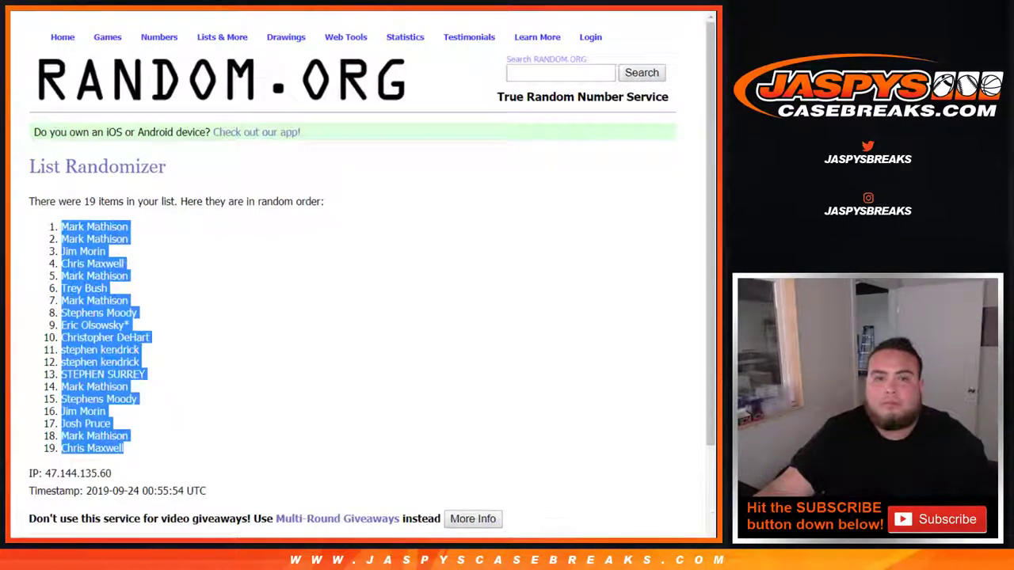
key("alt+Tab")
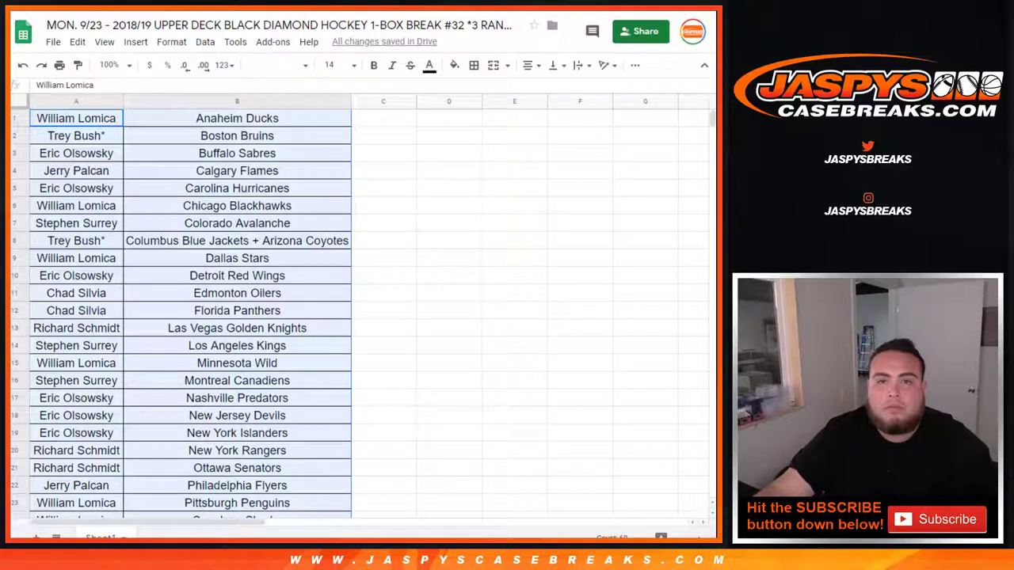
Paste the 19 shuffled names into column A from A1, redoing a wrong paste.
key("alt+Tab")
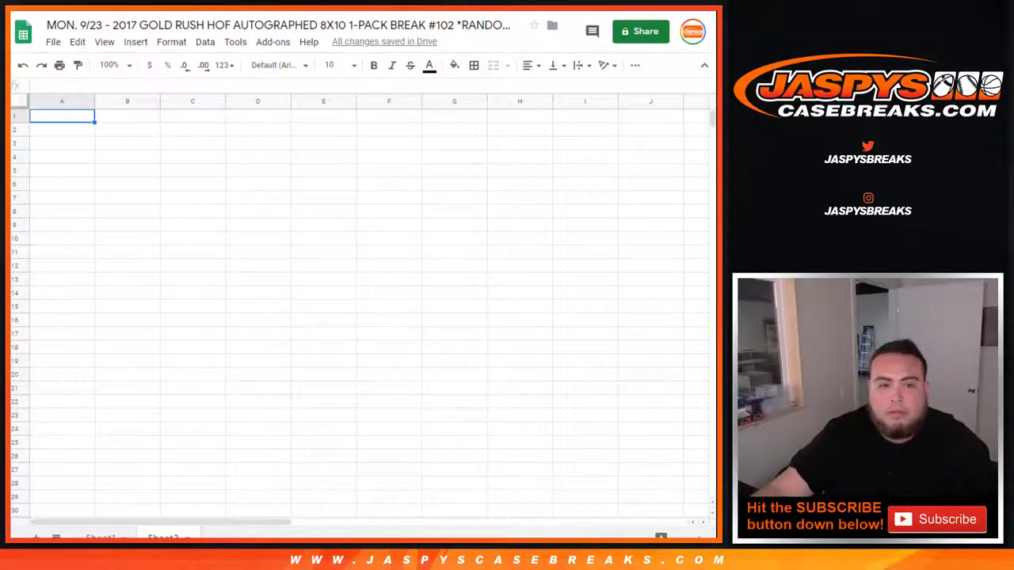
key("ctrl+v")
key("ctrl+z")
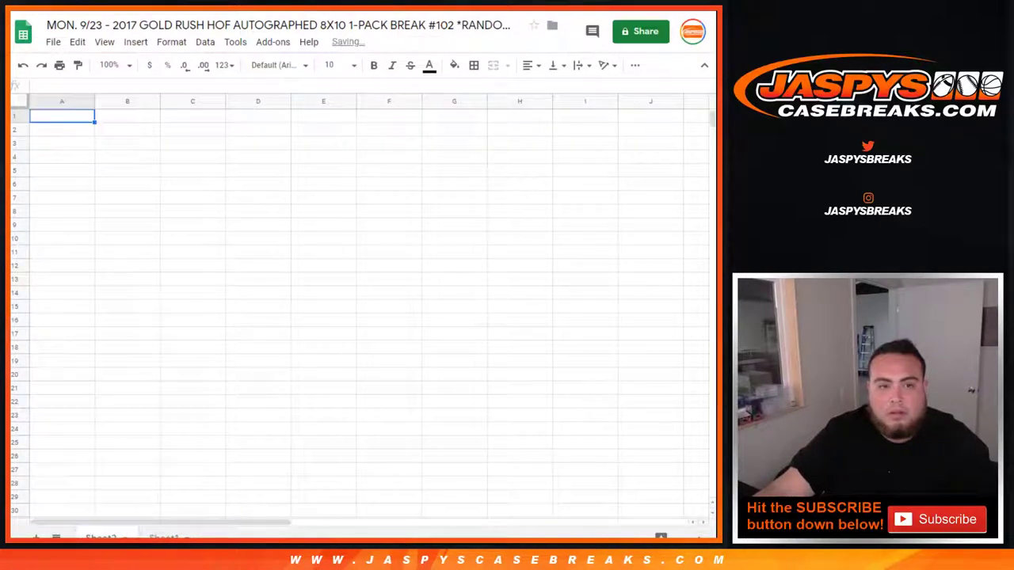
key("ctrl+v")
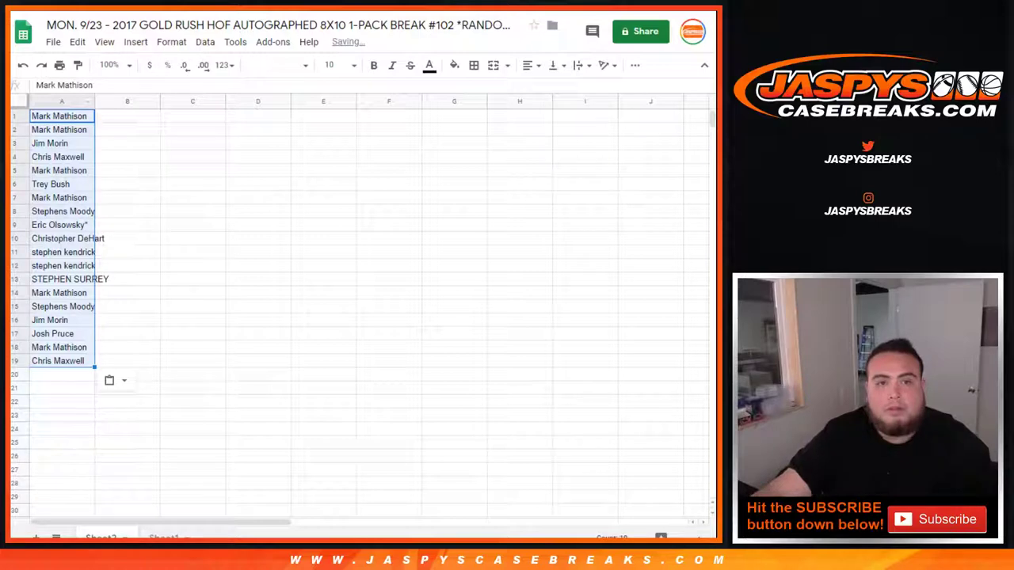
key("ctrl+Tab")
key("ctrl+Tab")
key("ctrl+Tab")
scroll(357, 277, "down", 2)
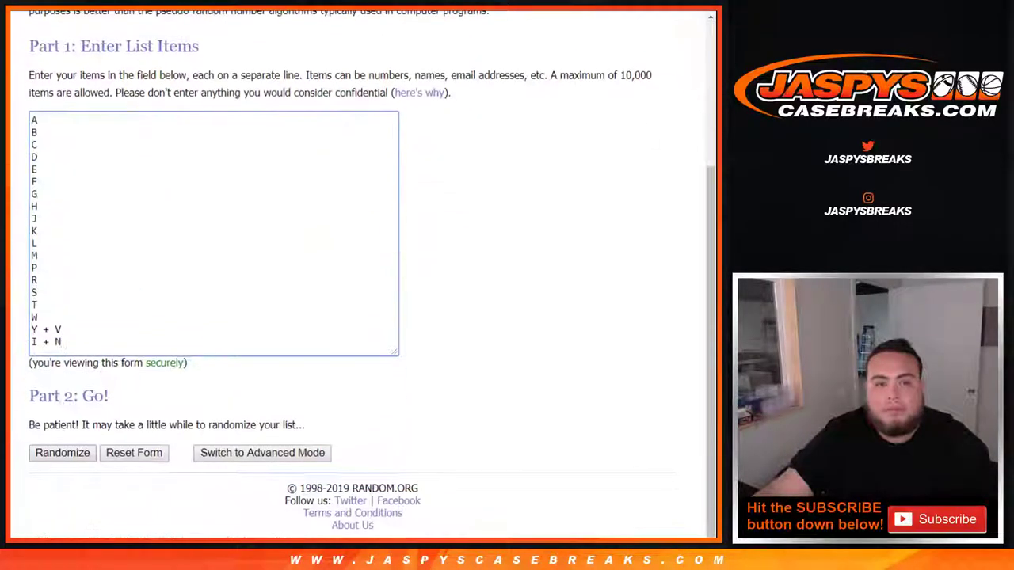
Randomize the 19-item letter list and reshuffle it until the counter reads 8 times.
key("Tab")
key("Return")
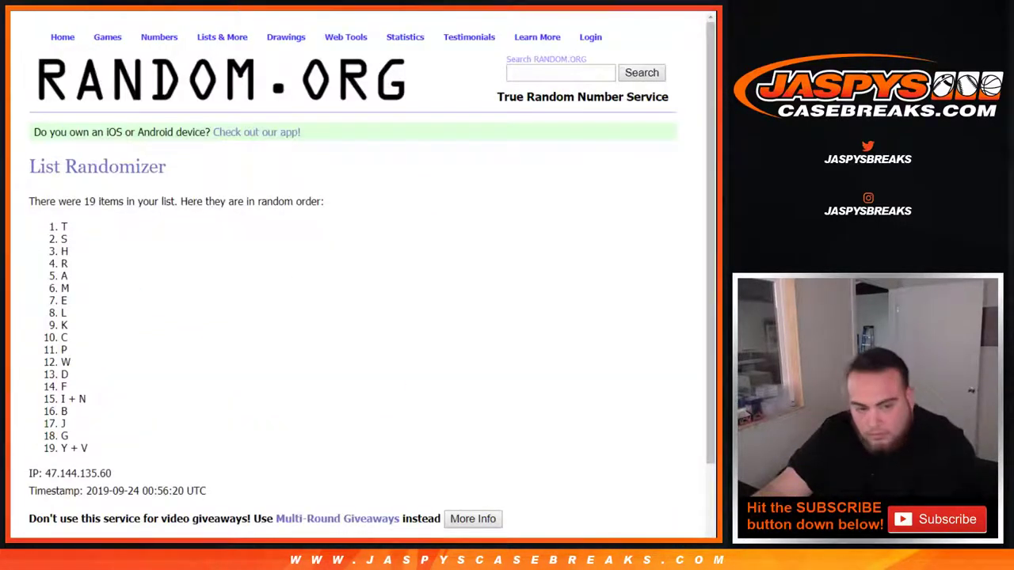
scroll(356, 278, "down", 1)
left_click(50, 466)
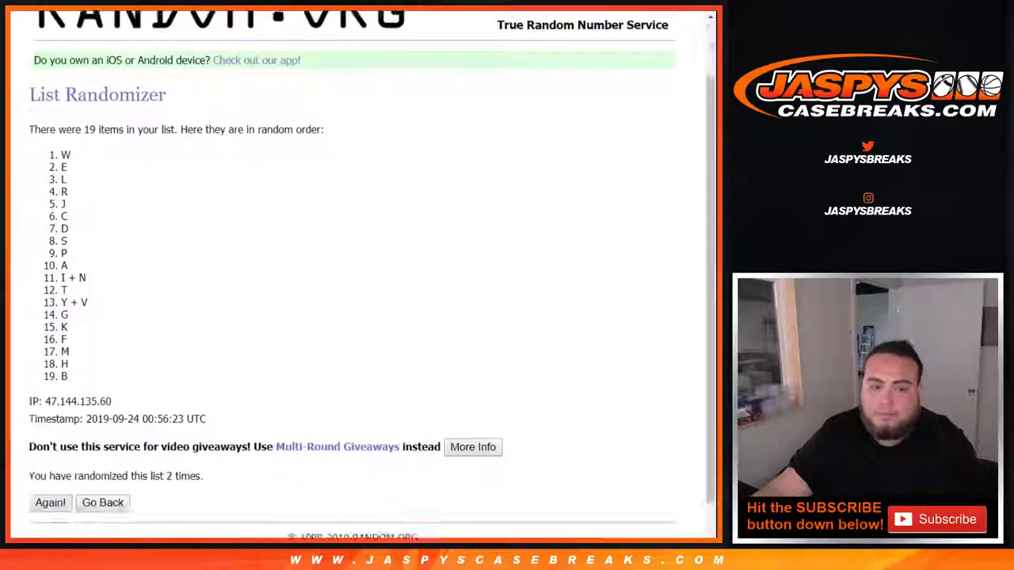
left_click(50, 452)
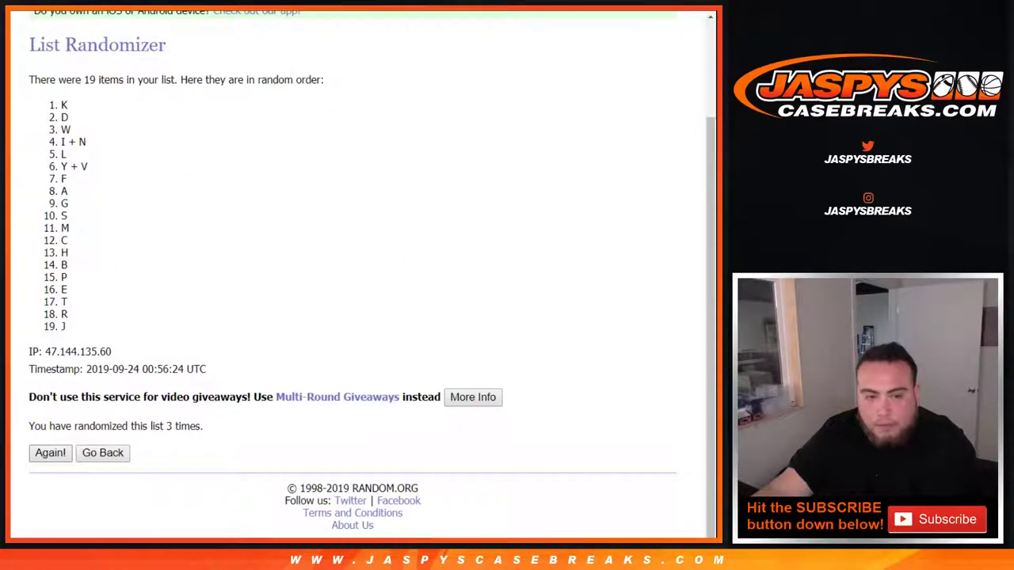
left_click(50, 453)
left_click(50, 453)
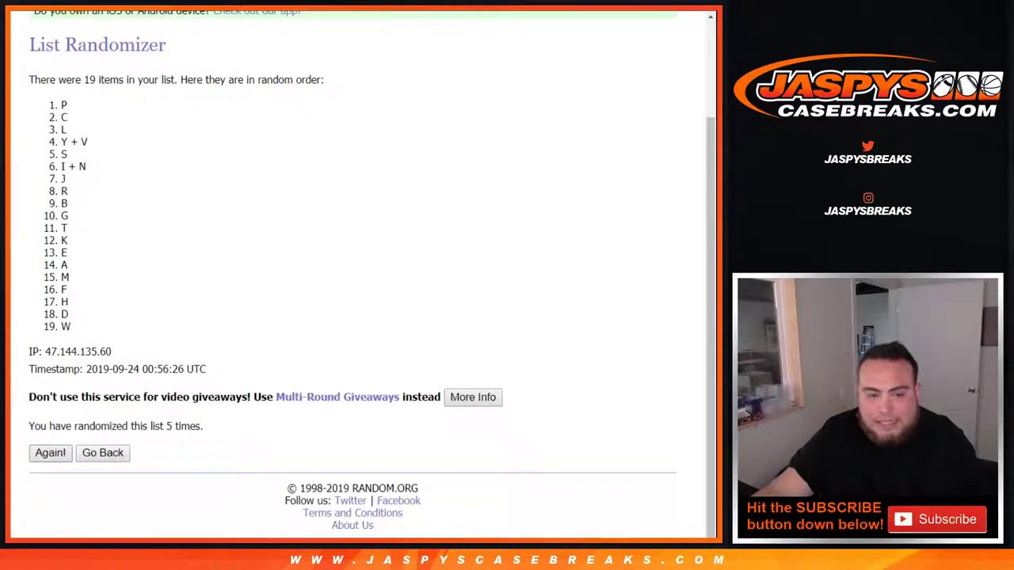
left_click(50, 452)
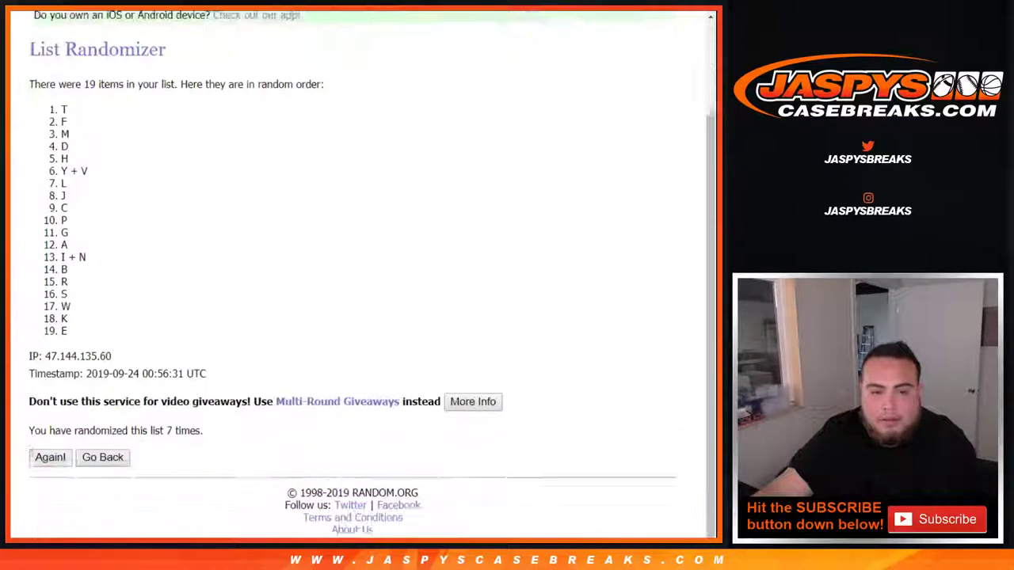
left_click(50, 453)
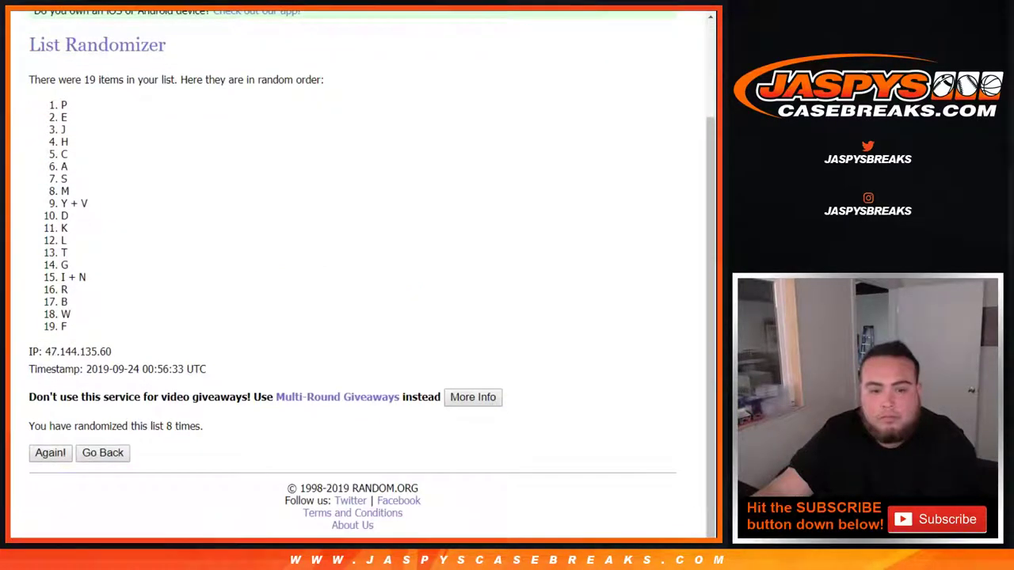
Select all 19 shuffled letters, running from P, E, J down to F.
left_click_drag(204, 426, 163, 427)
scroll(356, 269, "up", 2)
left_click_drag(62, 225, 67, 448)
key("ctrl+c")
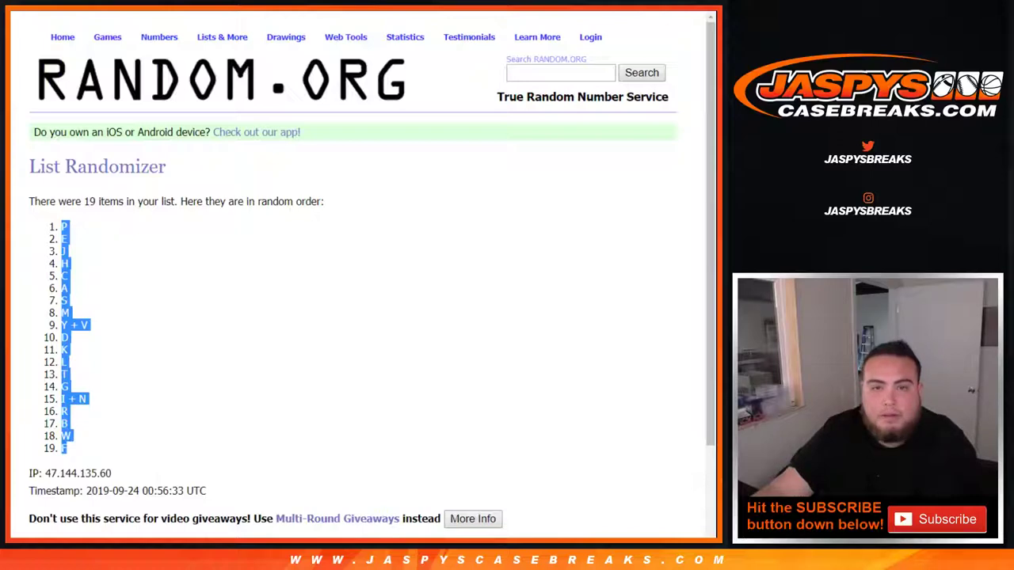
Paste the shuffled letters into column B starting at B1, beside the names.
key("alt+Tab")
left_click(127, 115)
key("ctrl+v")
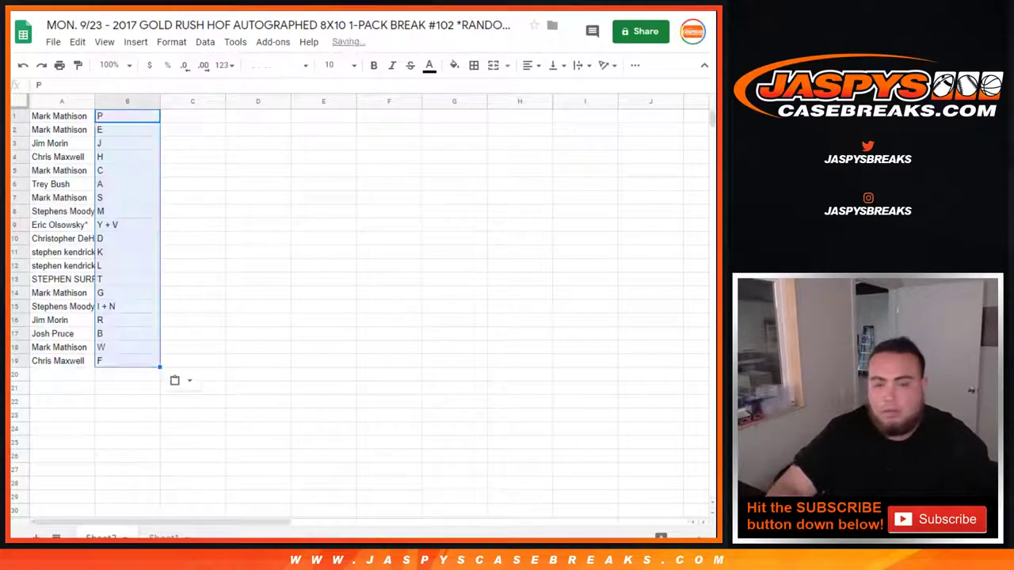
Set the whole sheet's font size to 14 and auto-fit column A's width.
key("ctrl+a")
left_click(337, 65)
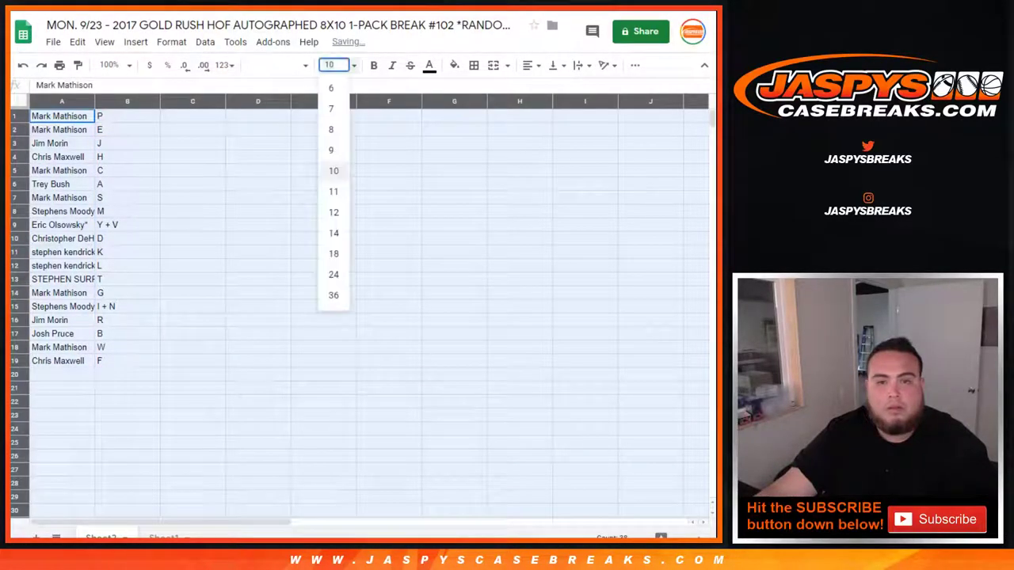
left_click(333, 233)
double_click(95, 101)
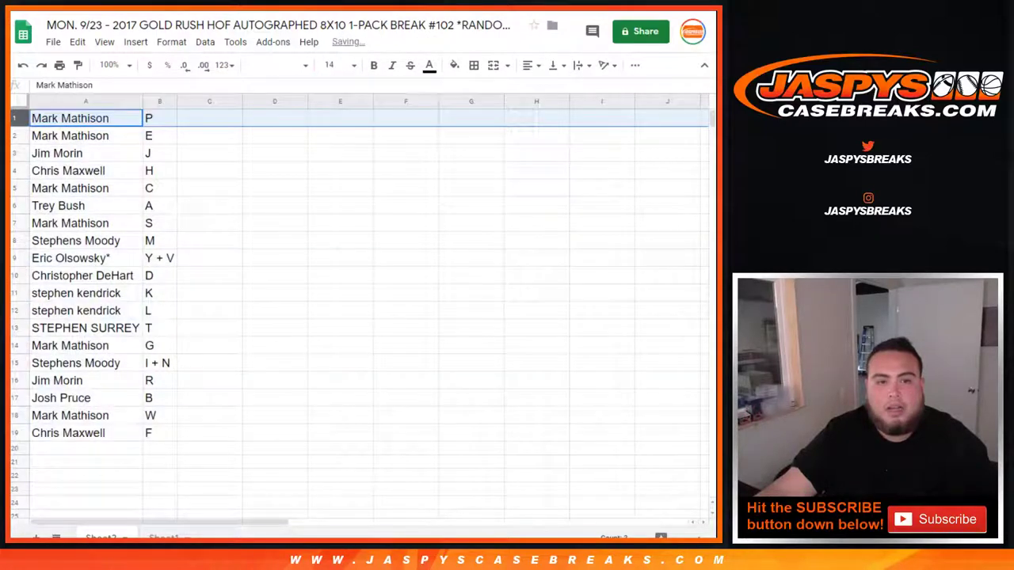
left_click(69, 135)
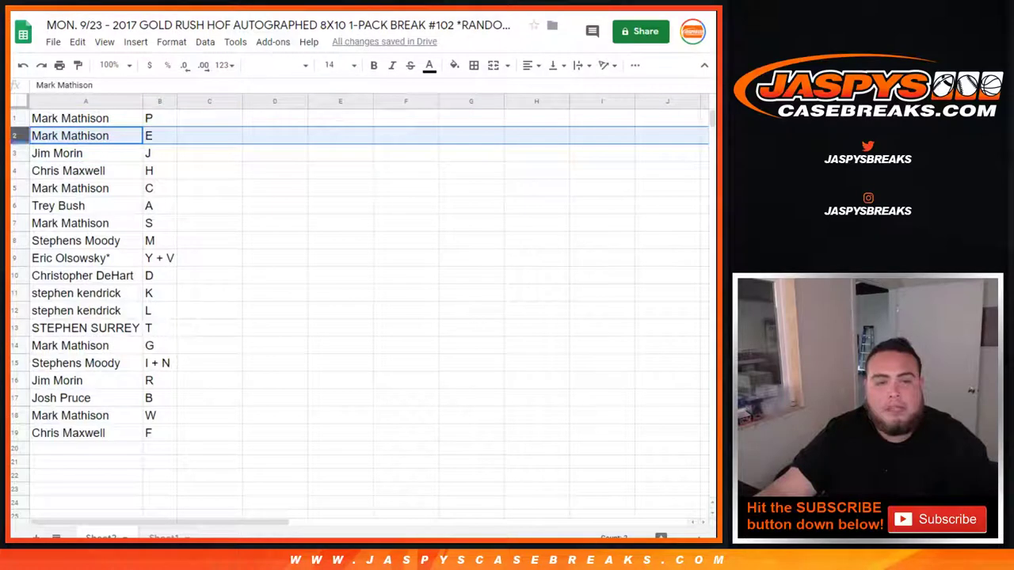
left_click(57, 153)
left_click(68, 170)
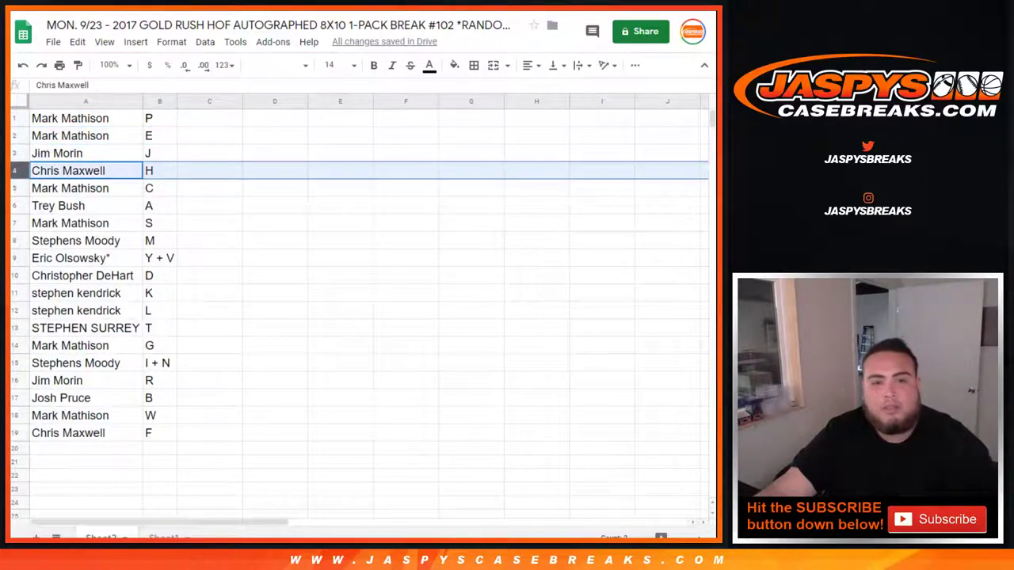
left_click(70, 188)
left_click(58, 206)
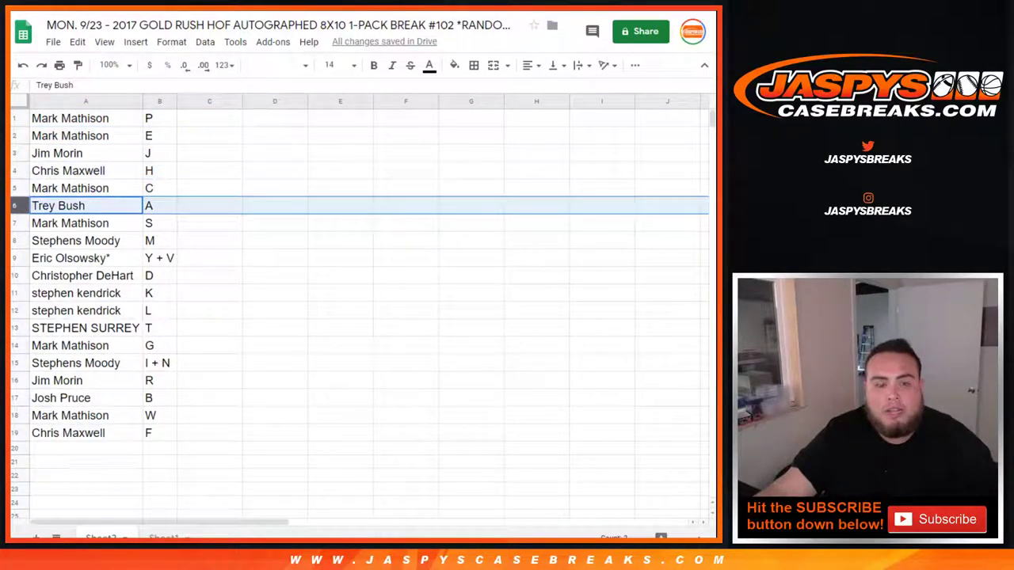
left_click(69, 223)
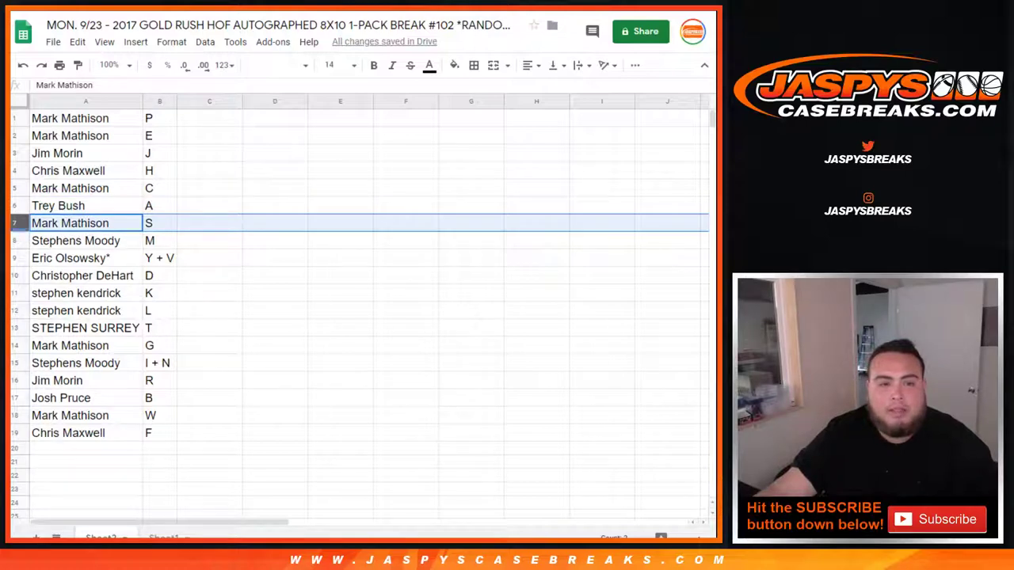
left_click(75, 240)
left_click(71, 257)
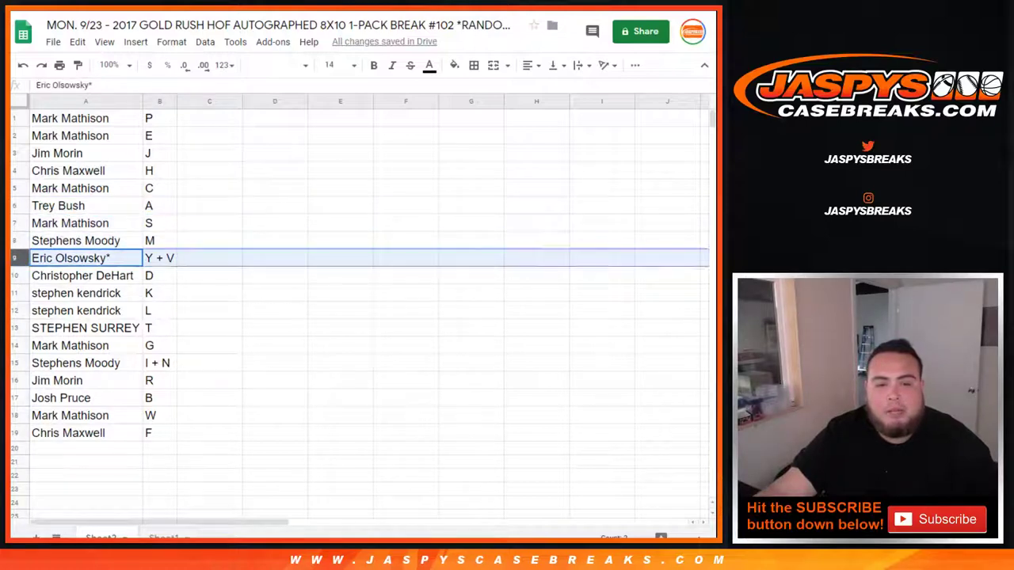
left_click(82, 275)
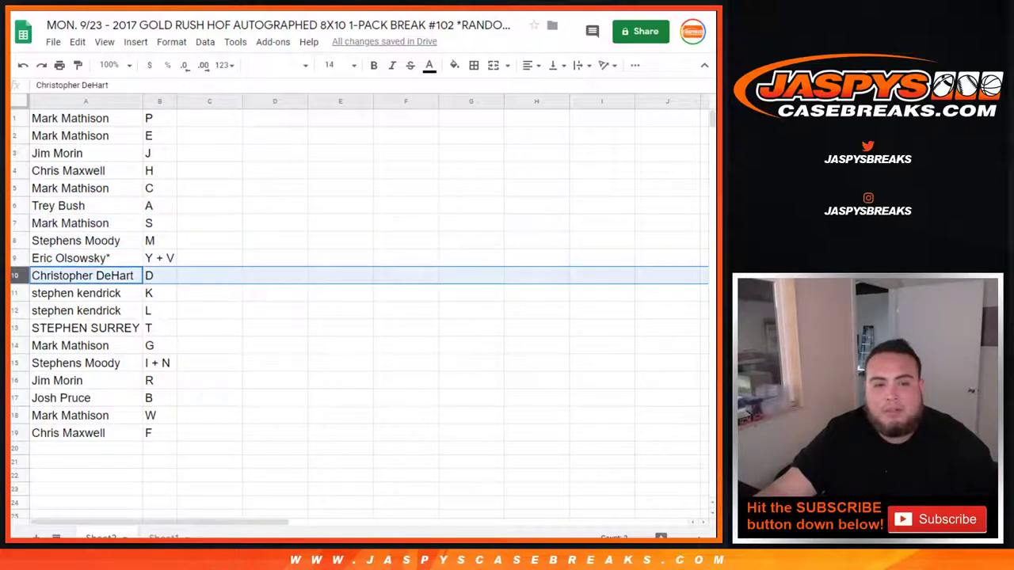
left_click(76, 293)
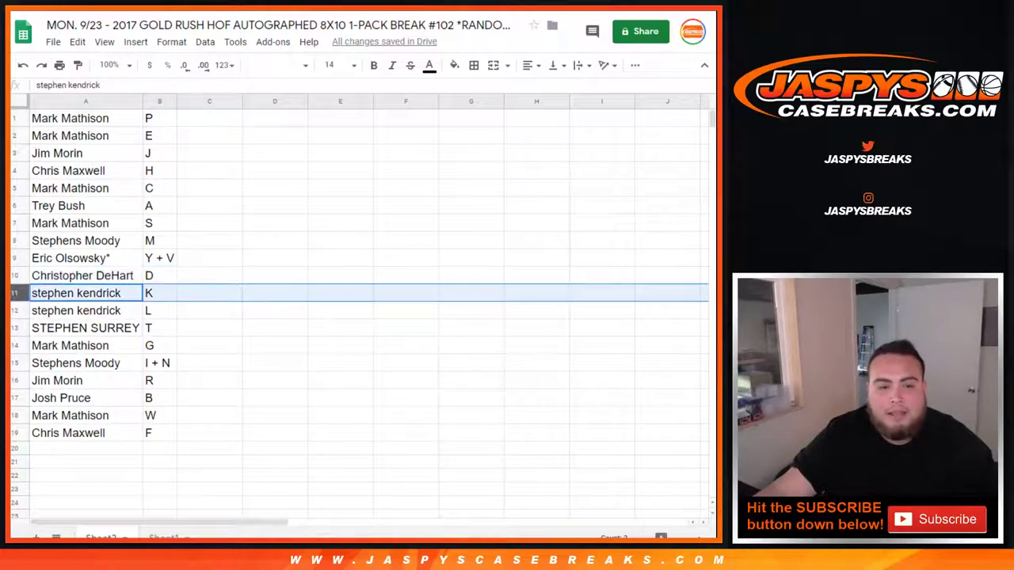
left_click(76, 309)
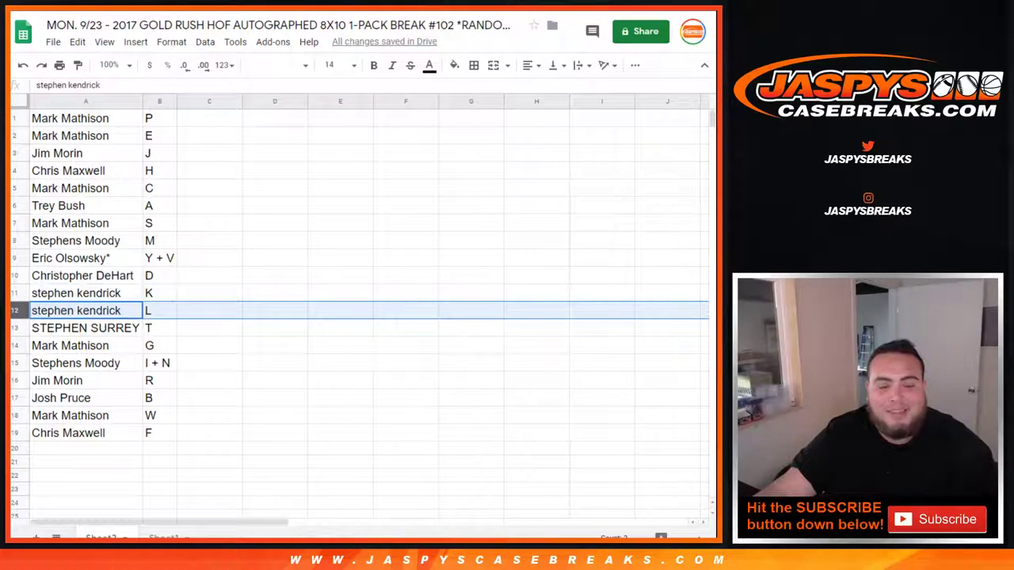
left_click(76, 328)
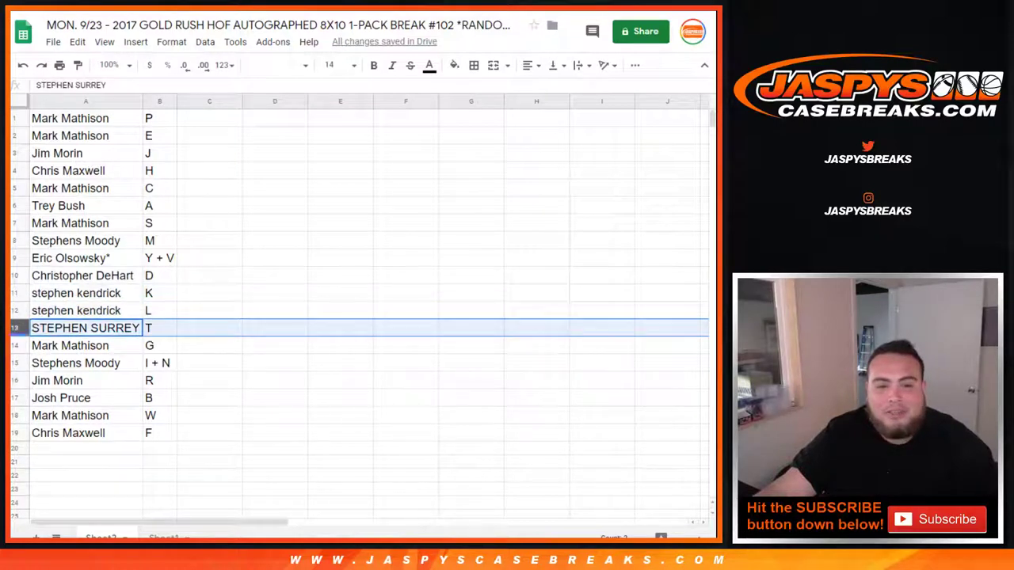
left_click(76, 345)
left_click(76, 363)
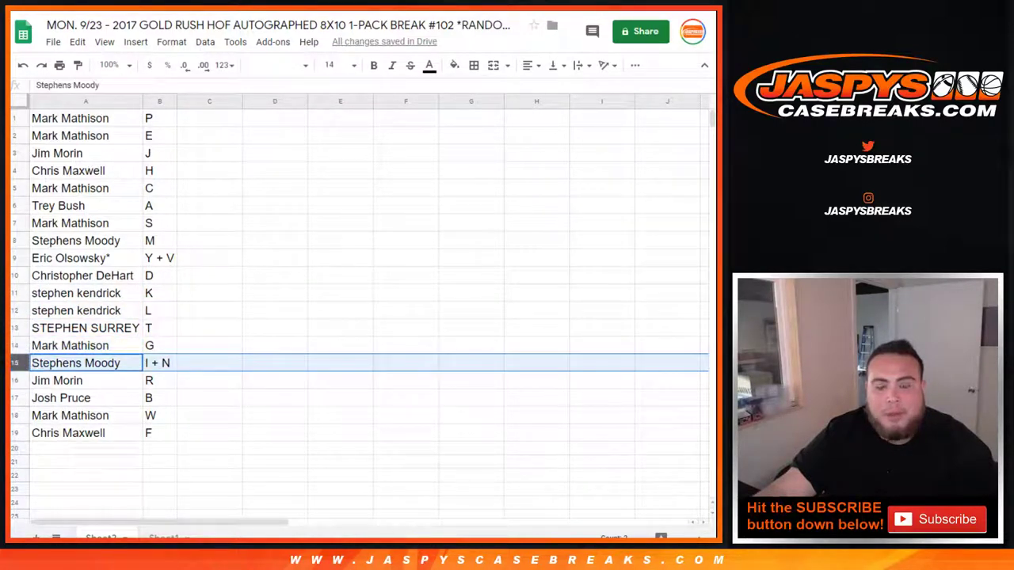
left_click(76, 380)
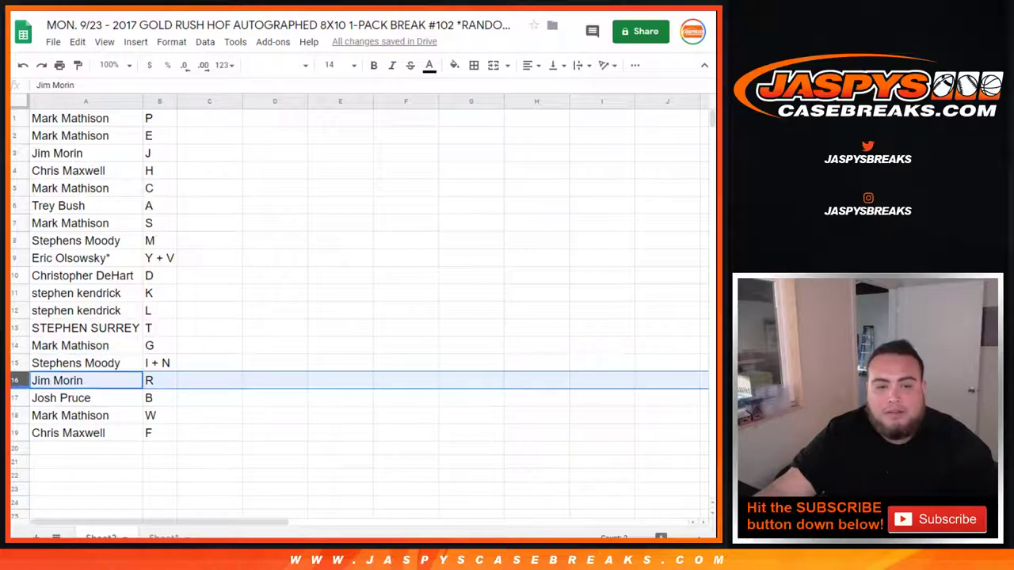
left_click(77, 398)
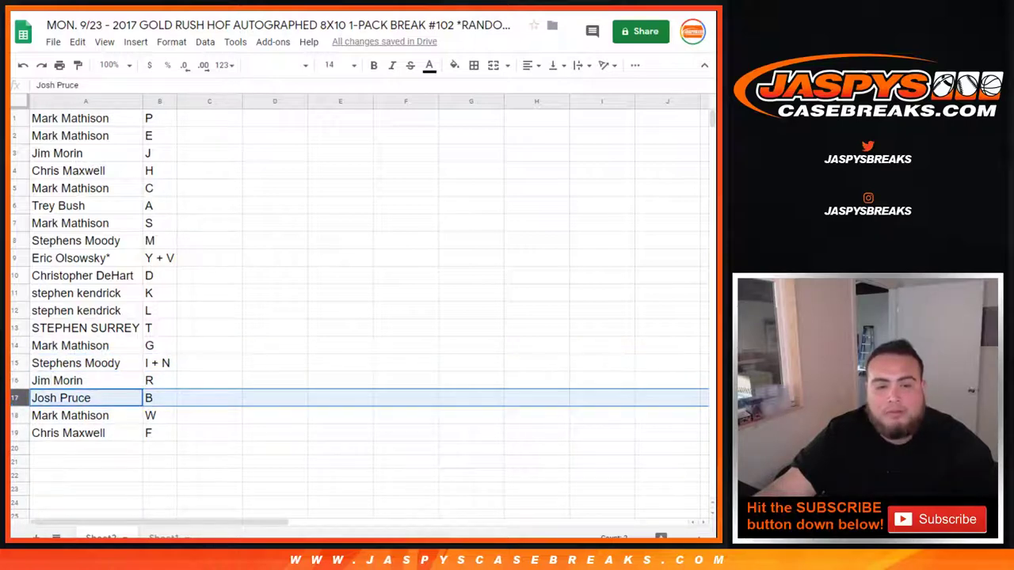
left_click(76, 415)
left_click(76, 433)
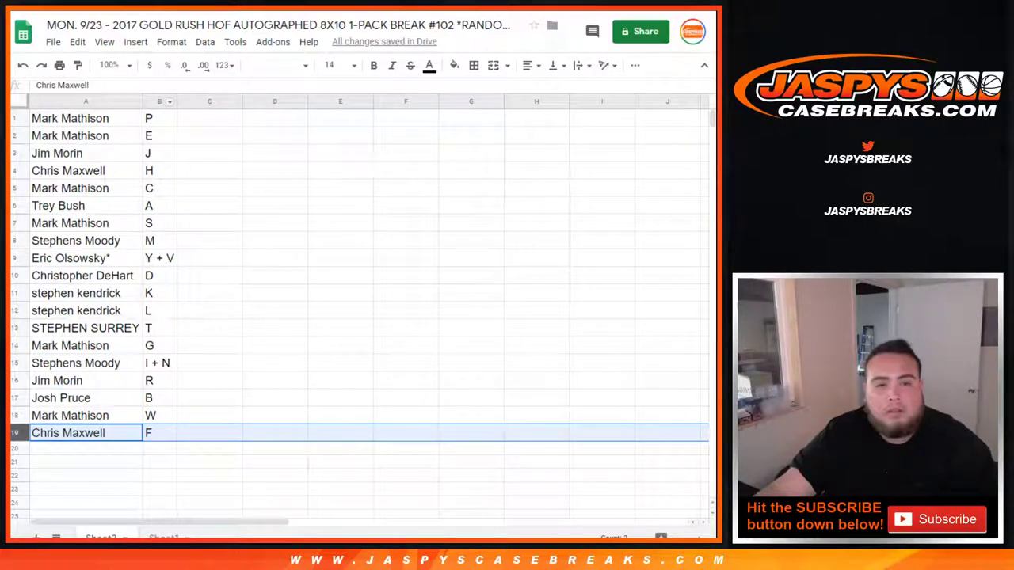
Sort the sheet A to Z by the letter column B, then select A1:B19.
right_click(163, 102)
left_click(230, 366)
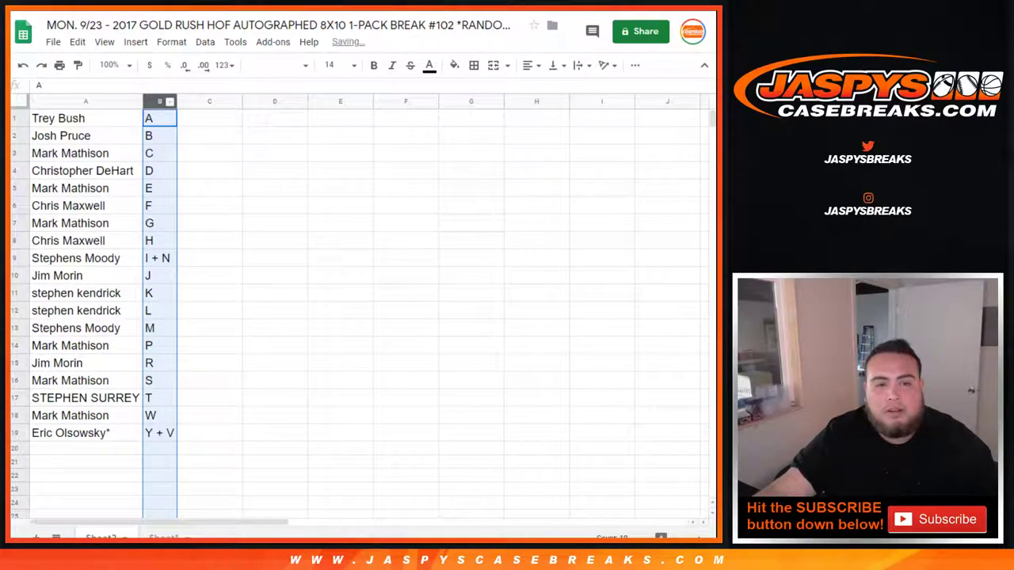
left_click_drag(58, 118, 159, 433)
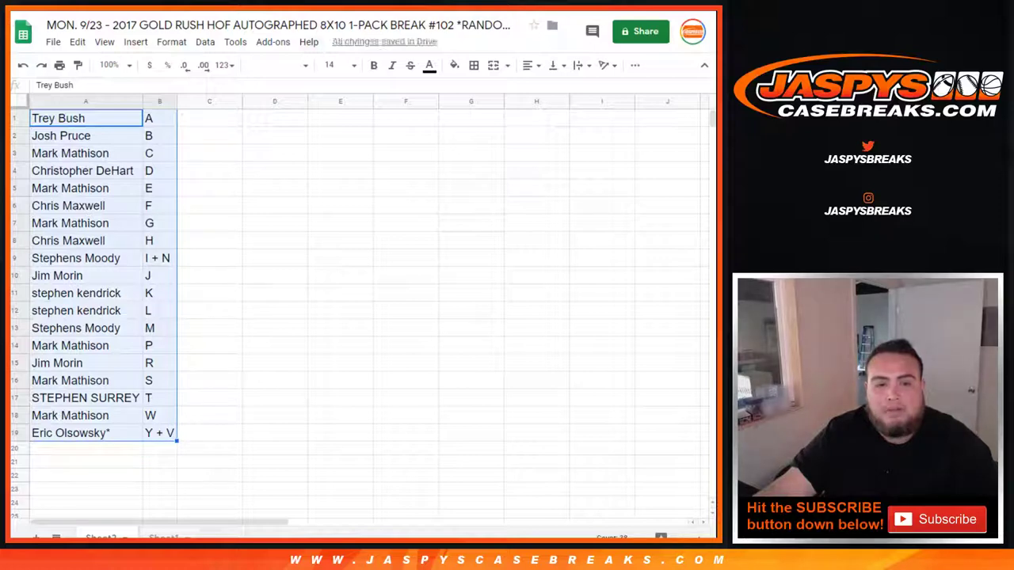
Apply all borders to A1:B19 and center its text horizontally.
left_click(474, 65)
left_click(481, 90)
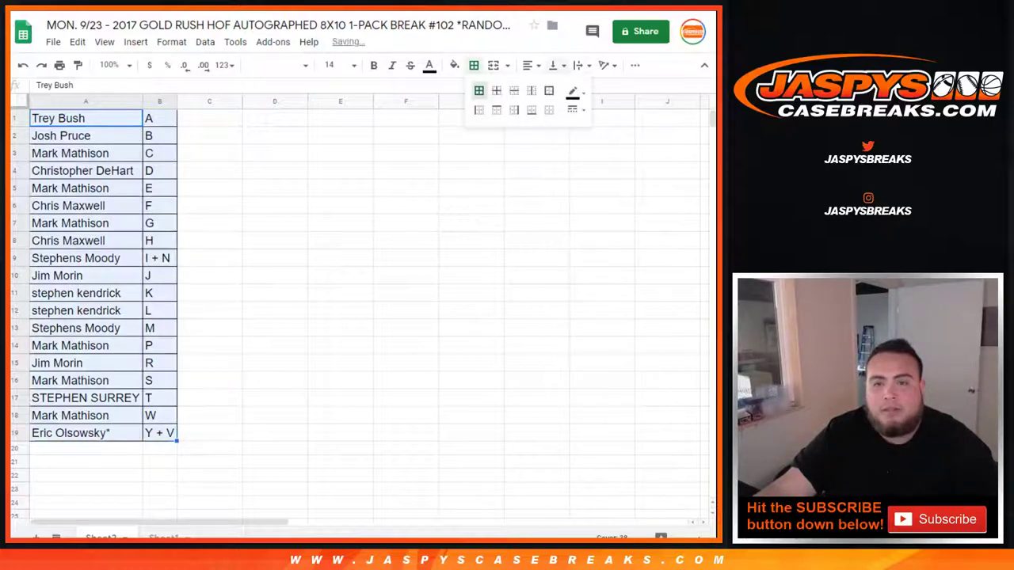
left_click(530, 65)
left_click(546, 87)
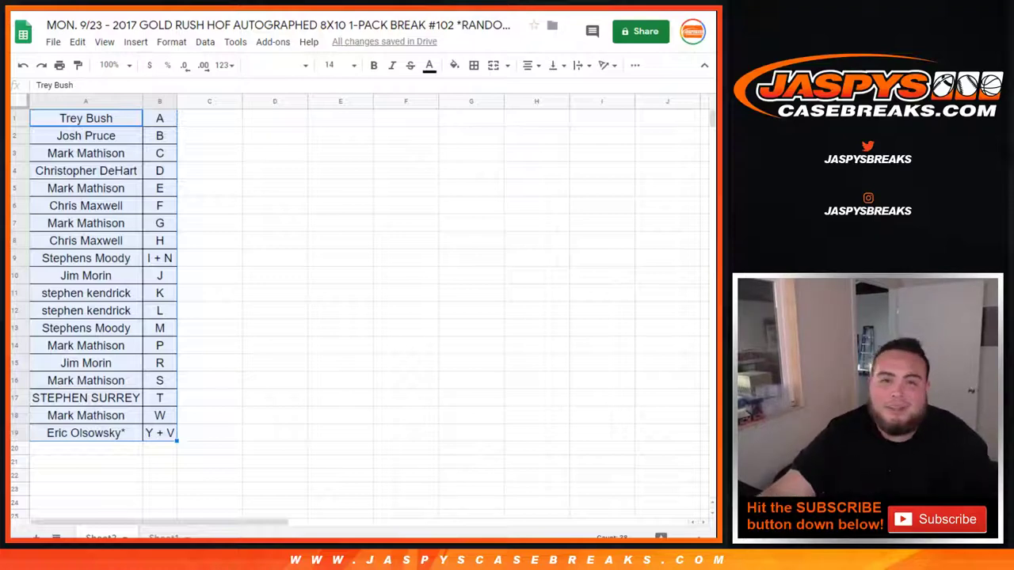
Print the sheet with the workbook title added as a page header.
key("ctrl+p")
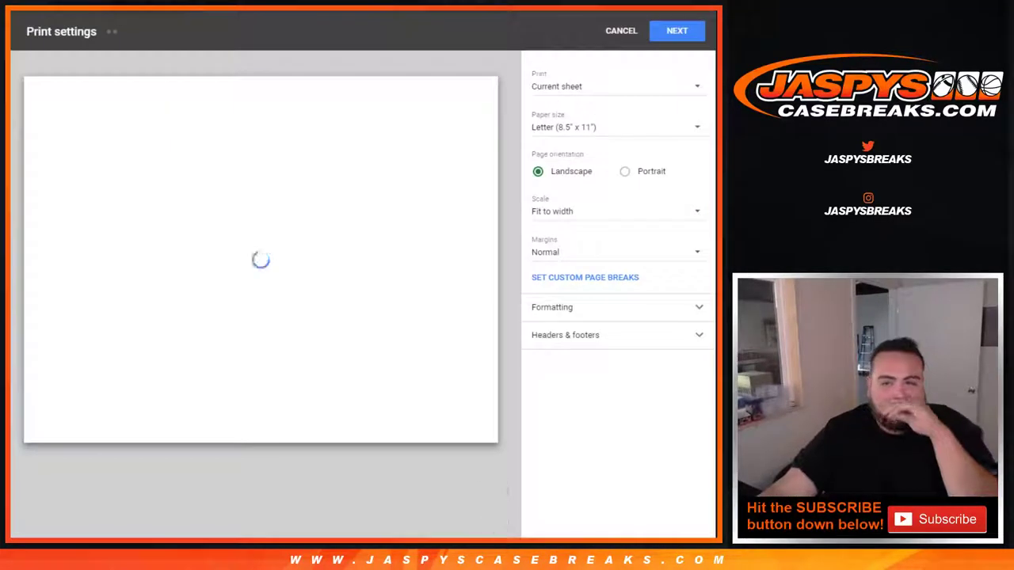
left_click(566, 334)
left_click(538, 385)
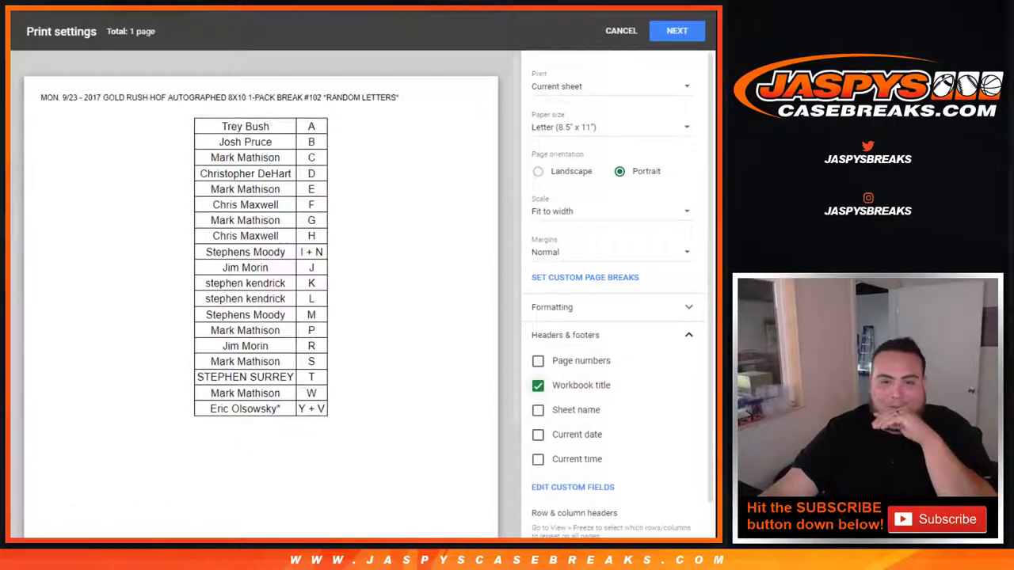
left_click(676, 30)
key("ctrl+p")
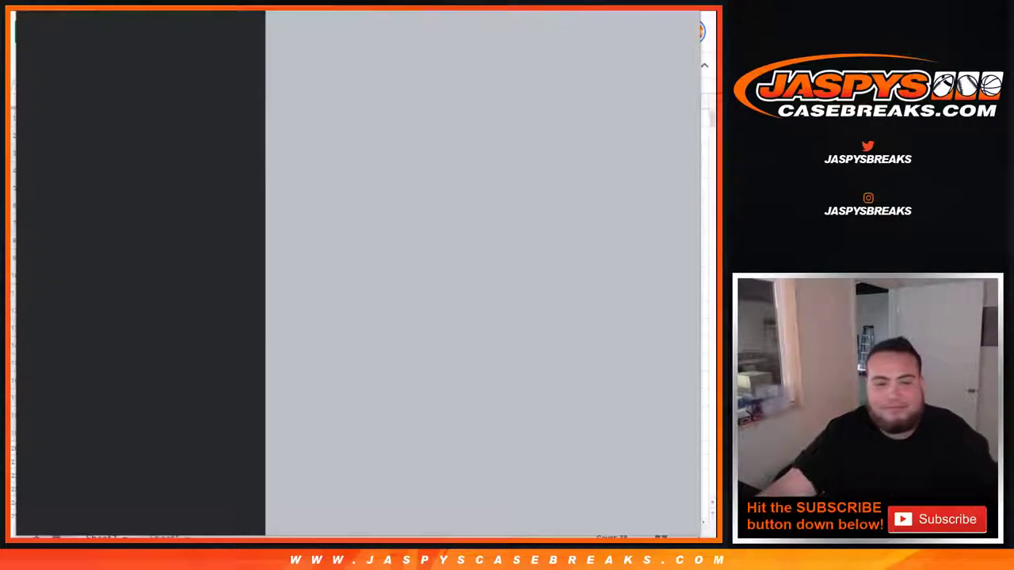
key("Return")
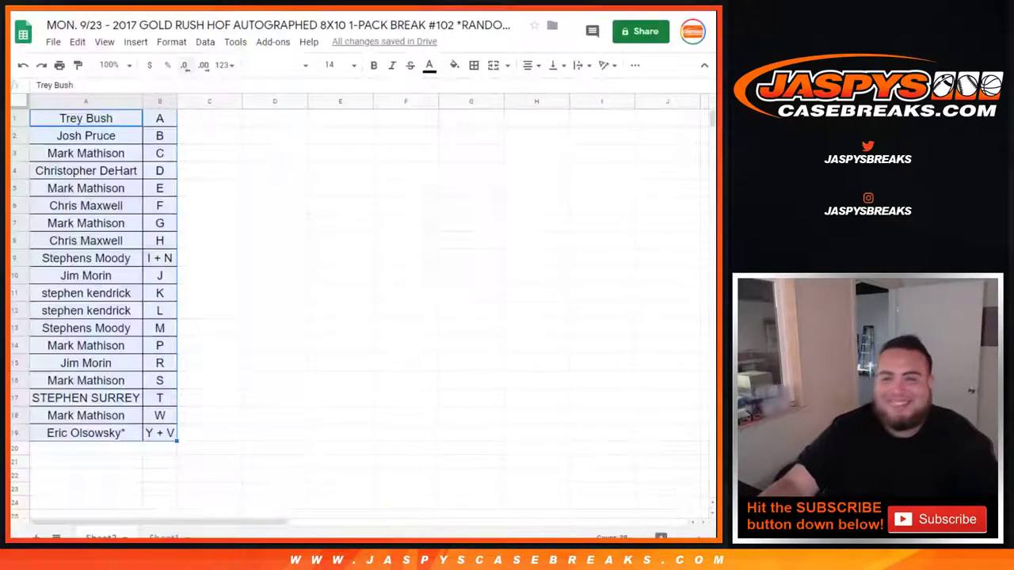